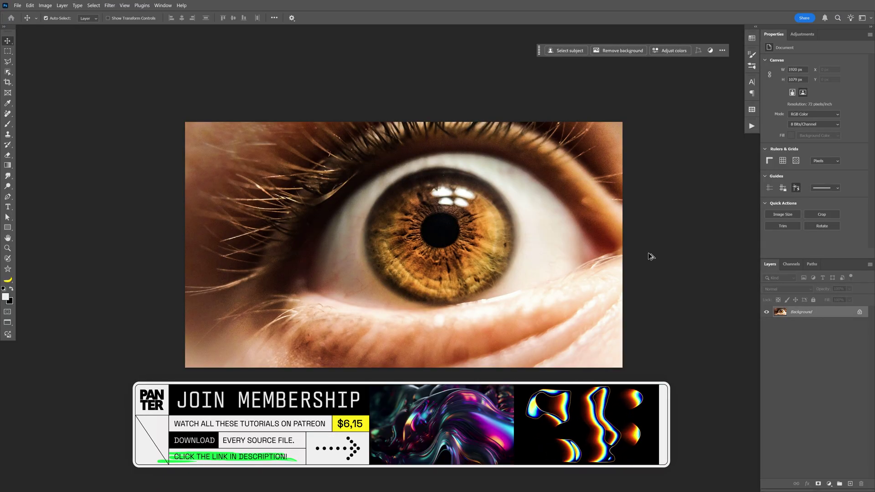
- Check the eye photo's image size and add a Black & White adjustment
{"action": "key", "text": "ctrl+alt+i"}
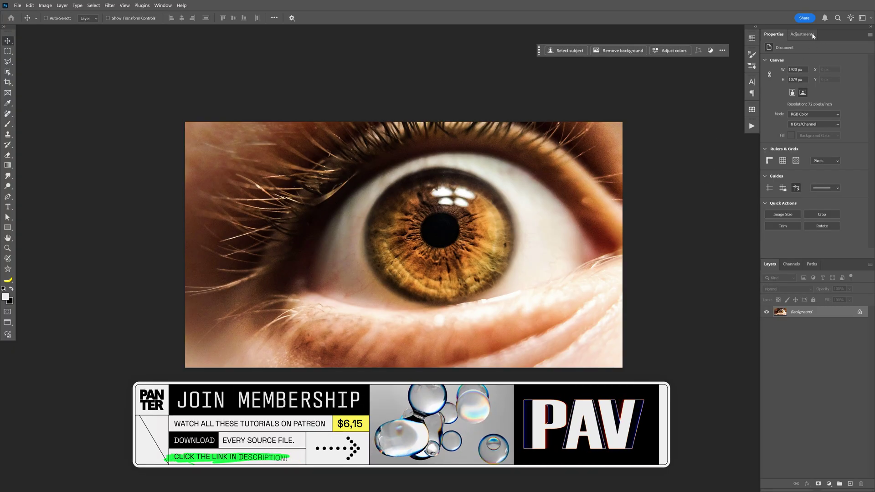
{"action": "left_click", "coordinate": [813, 36]}
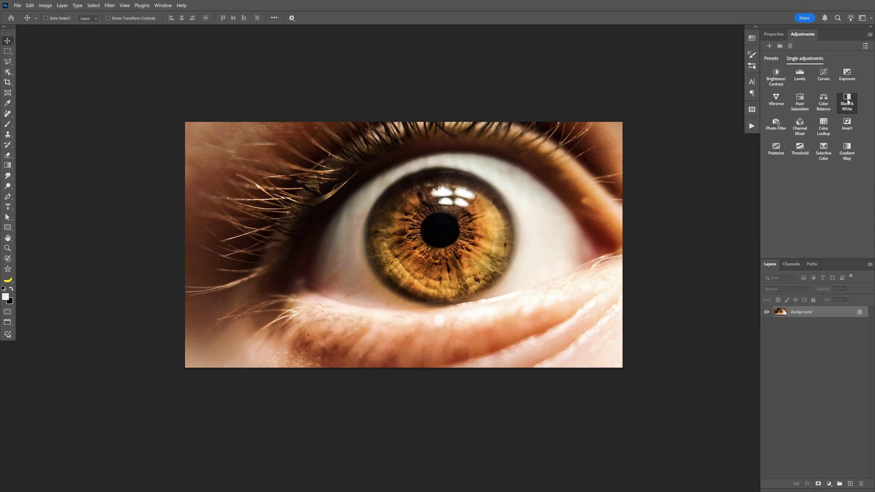
{"action": "left_click", "coordinate": [847, 100]}
- Add a Curves adjustment above it and lift the black point to output 40
{"action": "left_click", "coordinate": [803, 34]}
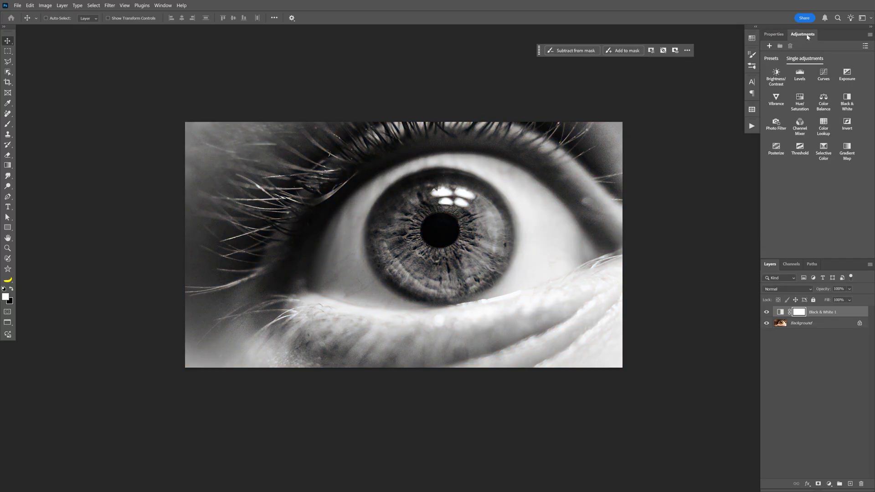
{"action": "left_click", "coordinate": [824, 75]}
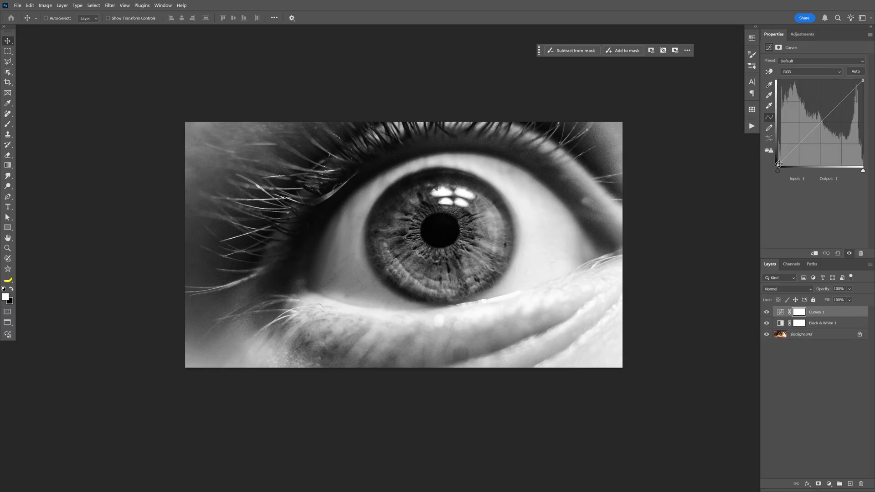
{"action": "left_click_drag", "start_coordinate": [779, 165], "coordinate": [776, 156]}
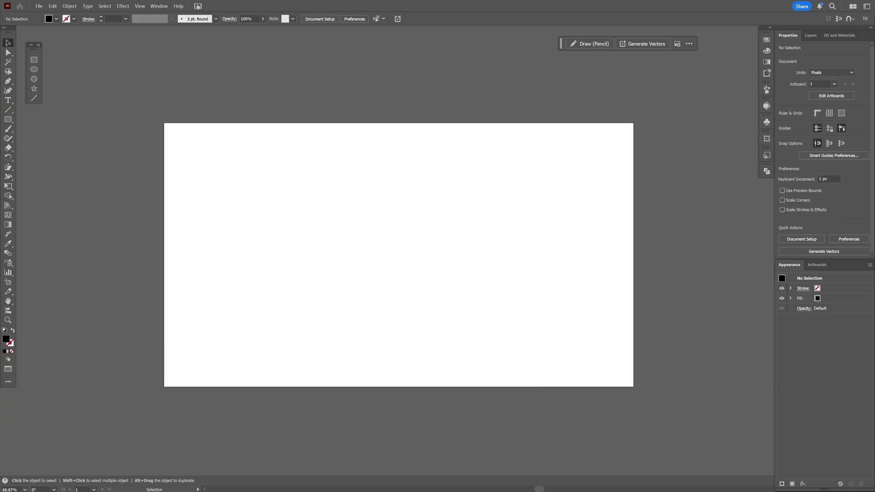
- Place and embed the grayscale eye photo, then apply Color Halftone at 45-pixel radius
{"action": "left_click_drag", "start_coordinate": [529, 67], "coordinate": [392, 246]}
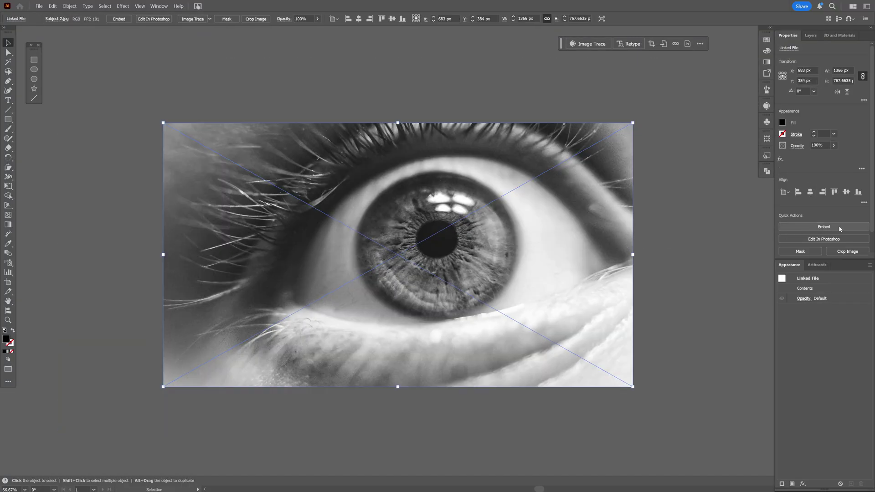
{"action": "left_click", "coordinate": [845, 227]}
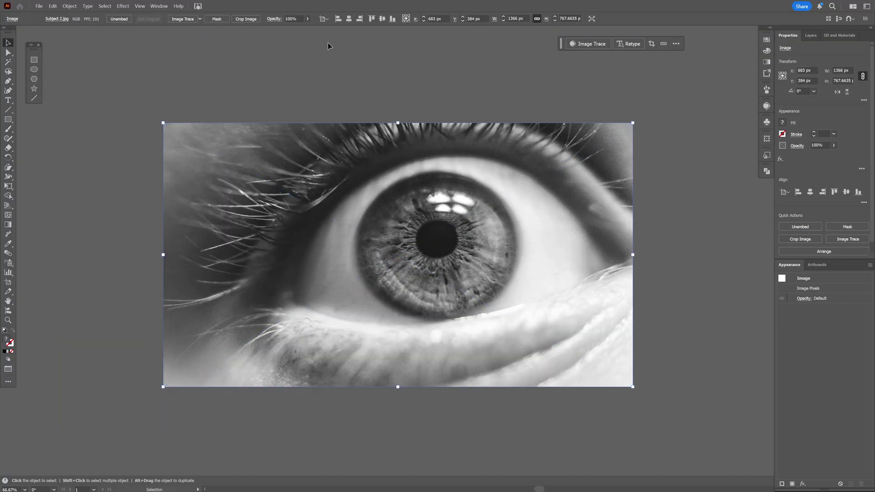
{"action": "left_click", "coordinate": [123, 6]}
{"action": "mouse_move", "coordinate": [193, 184]}
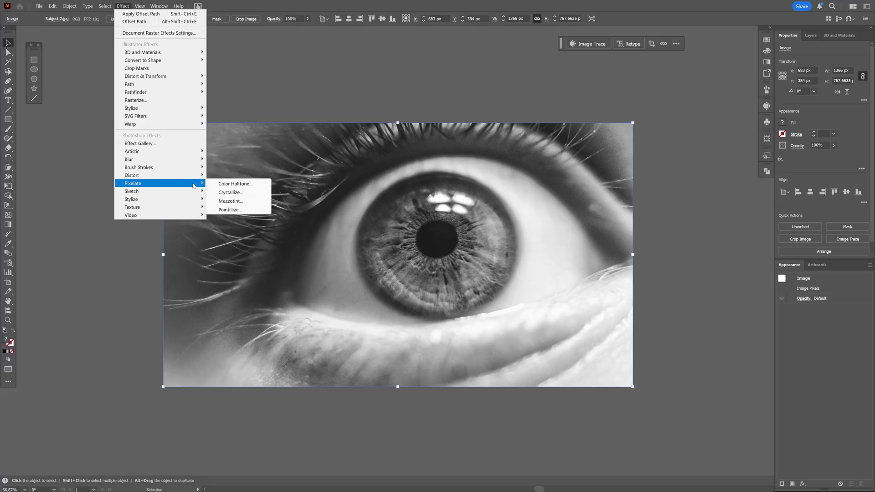
{"action": "left_click", "coordinate": [235, 183]}
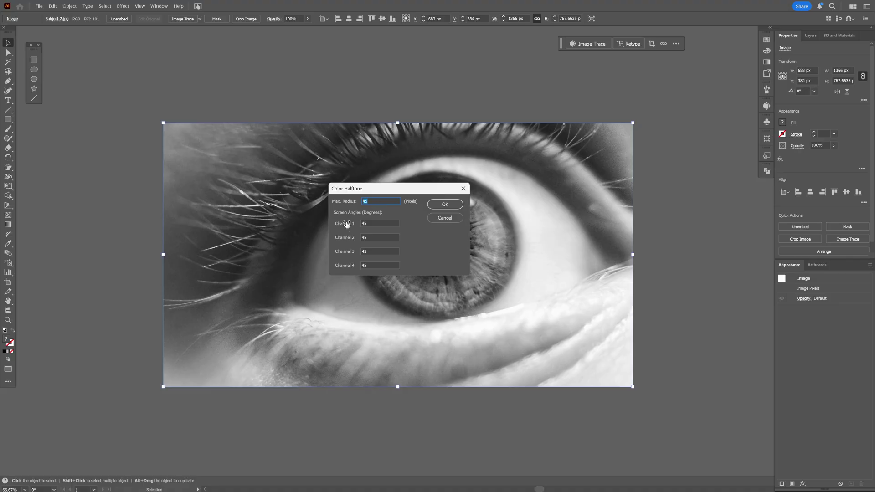
{"action": "left_click", "coordinate": [374, 264]}
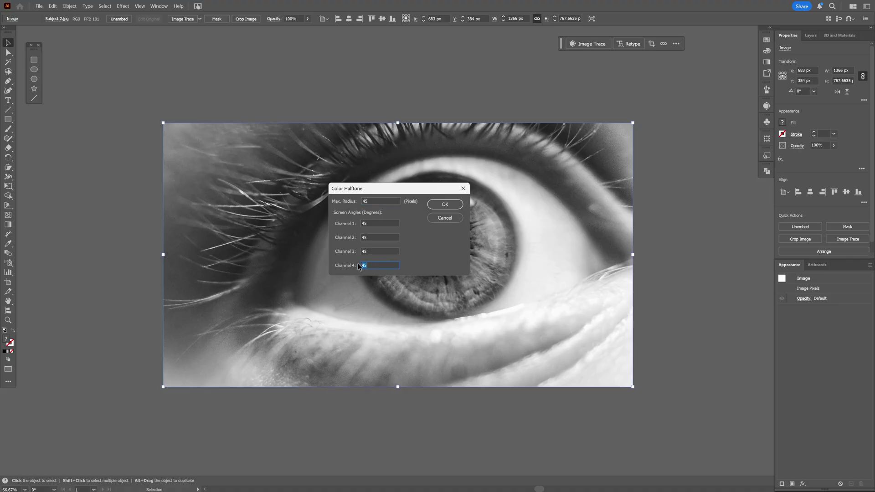
{"action": "left_click", "coordinate": [444, 205]}
- Rasterize the halftone image at High (300 ppi) resolution
{"action": "left_click", "coordinate": [69, 7]}
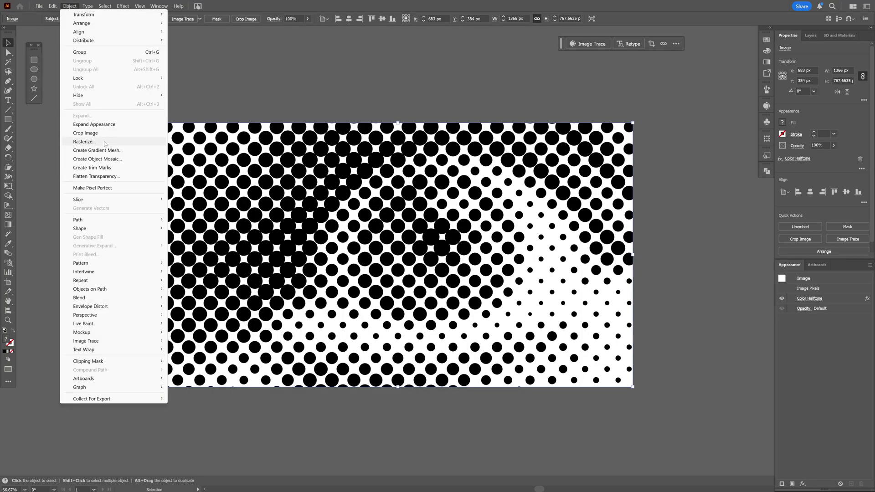
{"action": "left_click", "coordinate": [84, 142]}
{"action": "left_click_drag", "start_coordinate": [533, 165], "coordinate": [408, 168]}
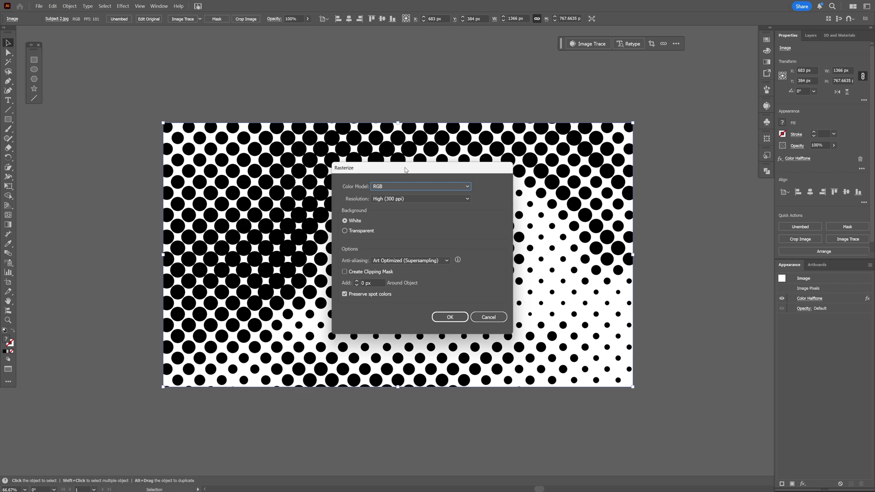
{"action": "left_click", "coordinate": [449, 317]}
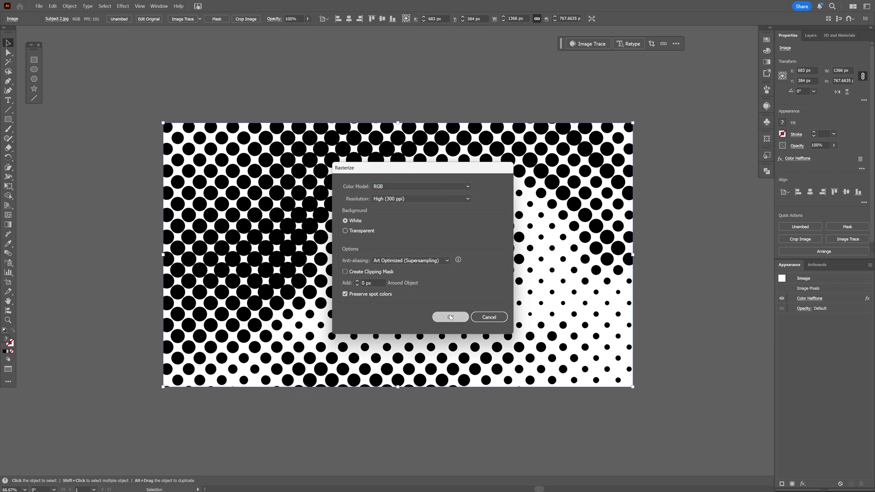
- Image-trace the rasterized halftone with the Default preset
{"action": "left_click", "coordinate": [855, 241]}
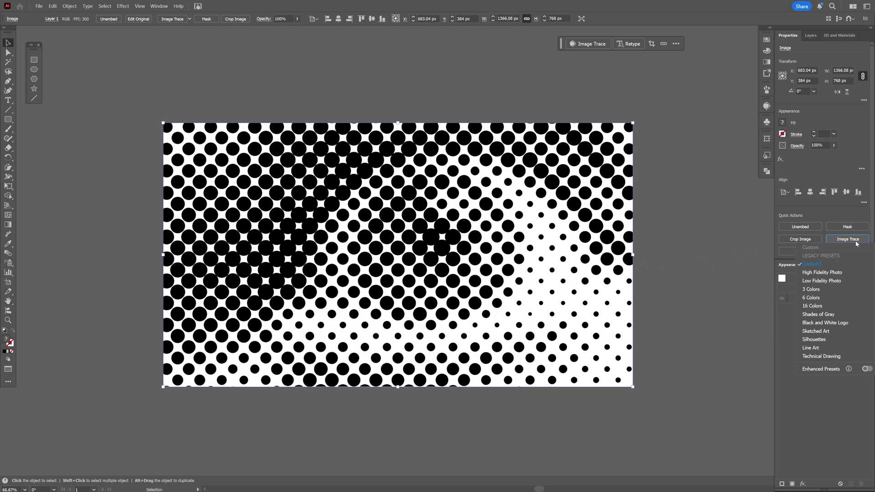
{"action": "left_click", "coordinate": [810, 265]}
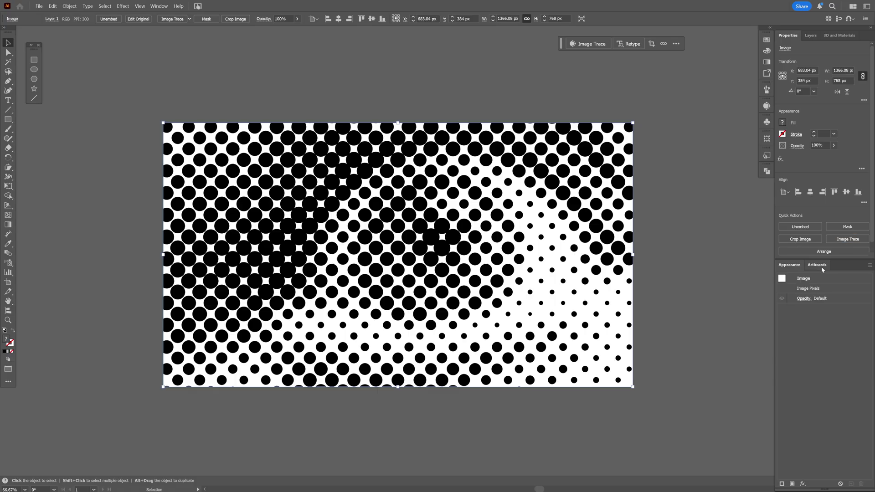
{"action": "scroll", "coordinate": [444, 249], "scroll_direction": "up", "scroll_amount": 3}
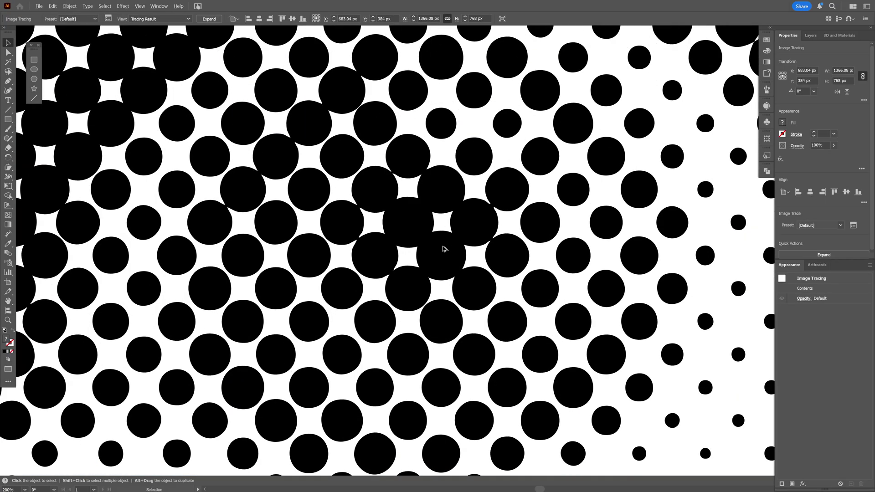
{"action": "scroll", "coordinate": [444, 249], "scroll_direction": "up", "scroll_amount": 1}
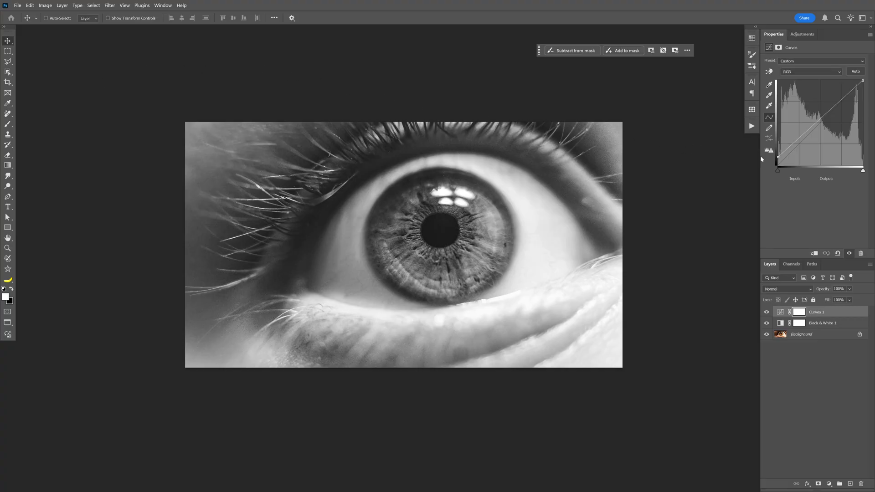
- Raise the Curves black point to output 59 to lighten the eye photo
{"action": "left_click_drag", "start_coordinate": [781, 158], "coordinate": [791, 136]}
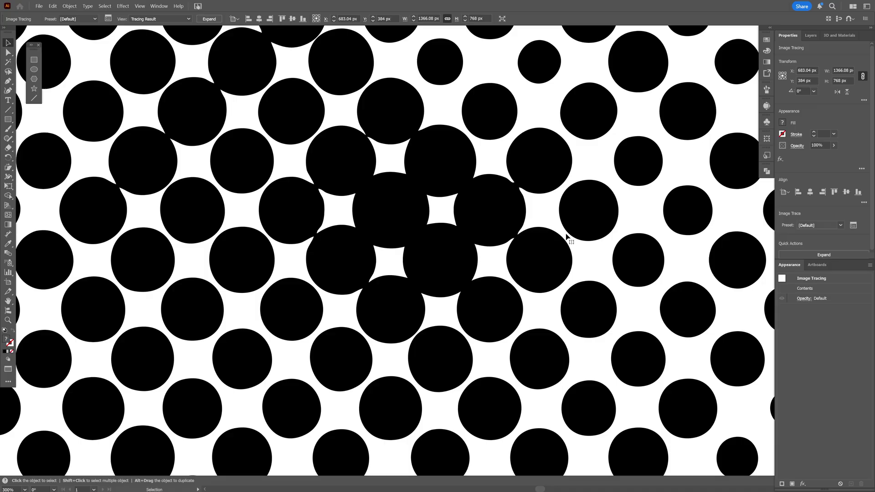
- Set the Image Trace threshold to 124 and tick Ignore Color to leave white out
{"action": "left_click", "coordinate": [853, 226]}
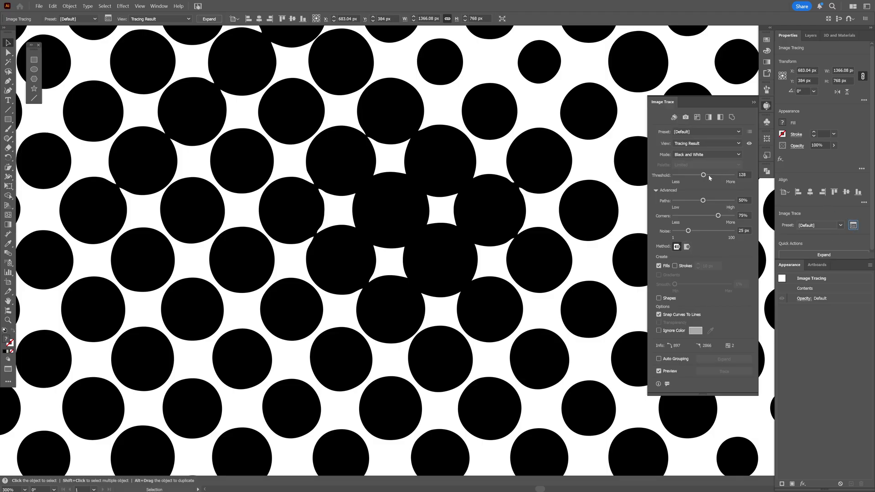
{"action": "key", "text": "z"}
{"action": "left_click_drag", "start_coordinate": [703, 176], "coordinate": [689, 177]}
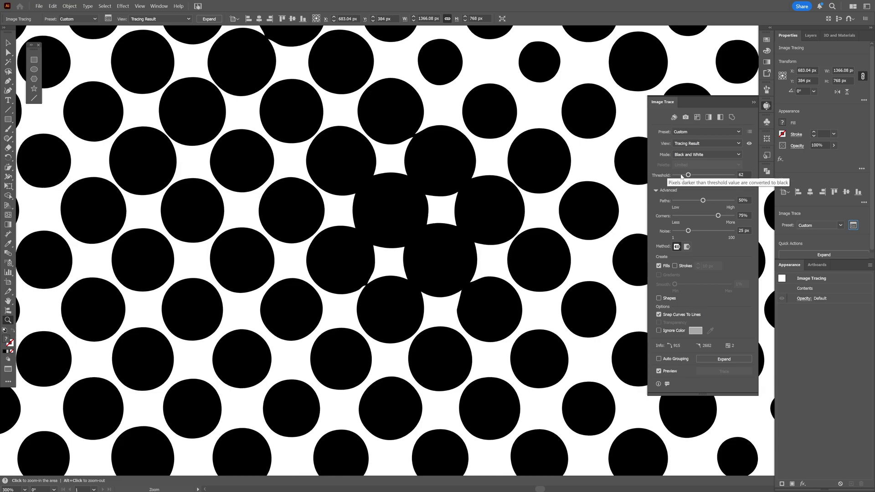
{"action": "left_click", "coordinate": [680, 177]}
{"action": "left_click_drag", "start_coordinate": [680, 177], "coordinate": [700, 177]}
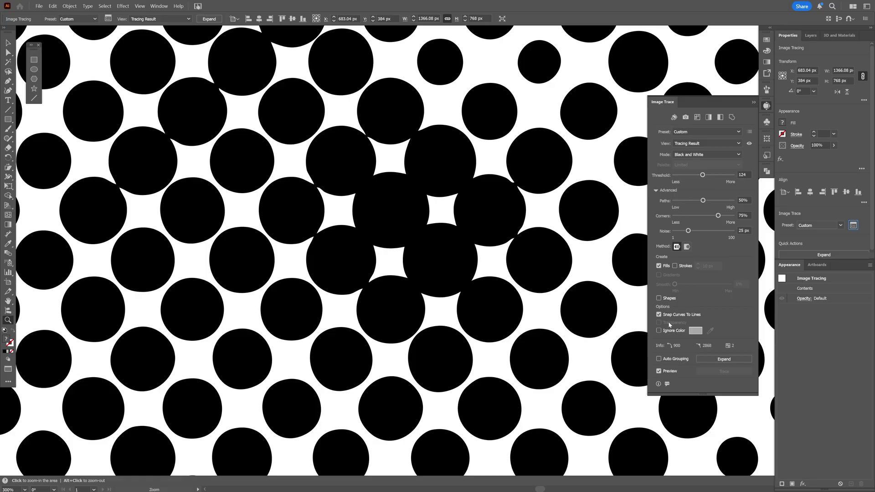
{"action": "left_click", "coordinate": [659, 330]}
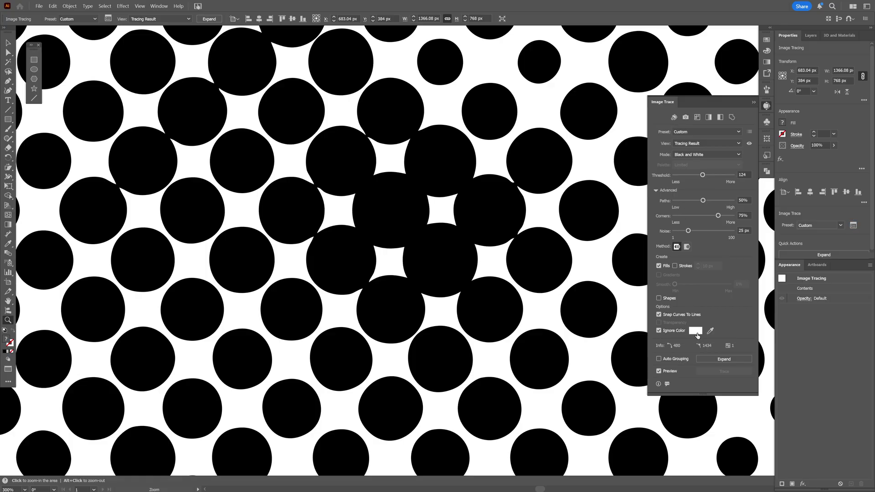
- Expand the trace into a group of editable dot paths
{"action": "left_click", "coordinate": [732, 360]}
{"action": "left_click", "coordinate": [767, 105]}
{"action": "key", "text": "v"}
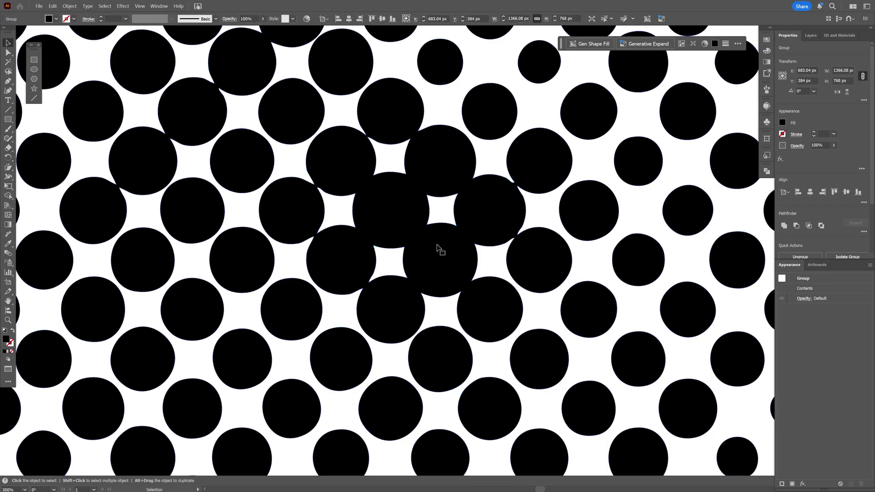
- Rotate the dot group 45° and shrink it to about 517 px wide
{"action": "key", "text": "ctrl+minus"}
{"action": "key", "text": "ctrl+minus"}
{"action": "key", "text": "ctrl+minus"}
{"action": "key", "text": "ctrl+minus"}
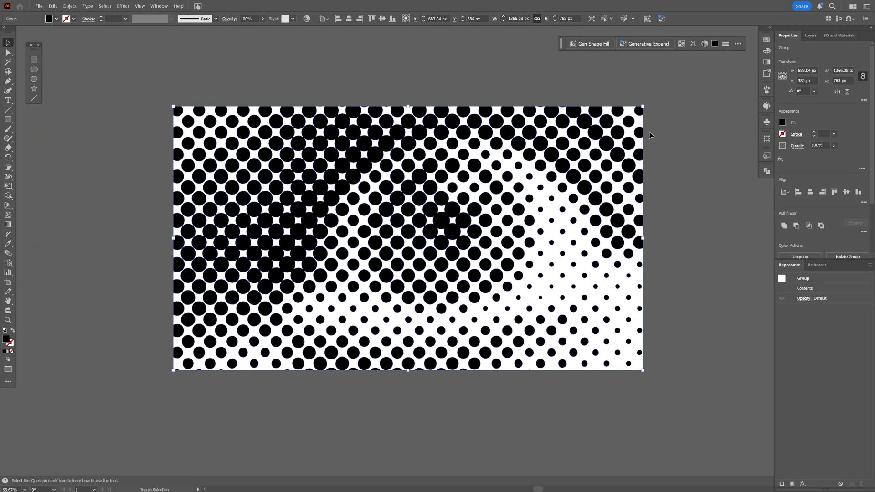
{"action": "left_click_drag", "start_coordinate": [647, 107], "coordinate": [529, 295]}
{"action": "key", "text": "ctrl+plus"}
{"action": "key", "text": "ctrl+plus"}
{"action": "key", "text": "ctrl+plus"}
{"action": "key", "text": "ctrl+plus"}
{"action": "key", "text": "ctrl+plus"}
{"action": "key", "text": "ctrl+plus"}
{"action": "key", "text": "ctrl+plus"}
{"action": "key", "text": "ctrl+plus"}
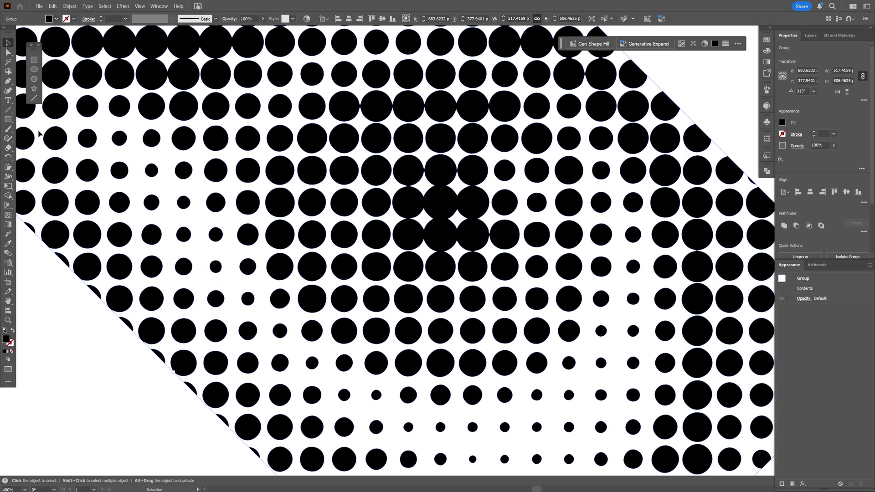
- Select the Eraser tool and set its size to 0.5 pt
{"action": "left_click", "coordinate": [8, 148]}
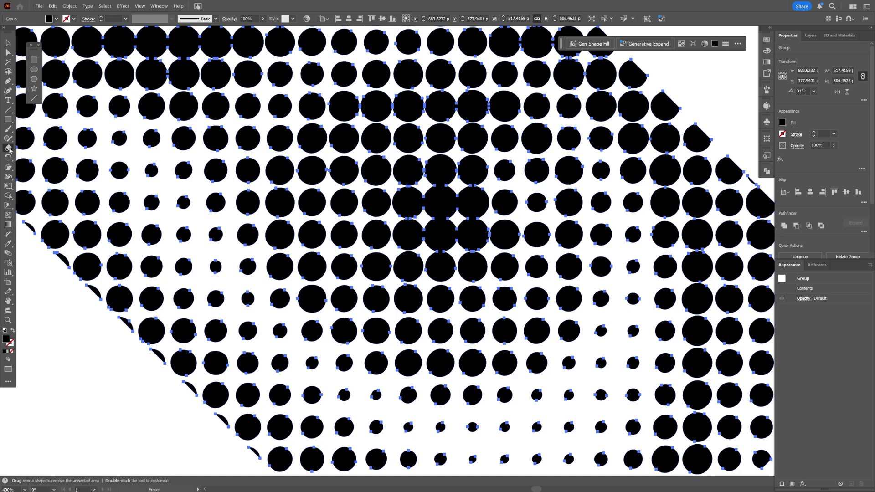
{"action": "double_click", "coordinate": [8, 148]}
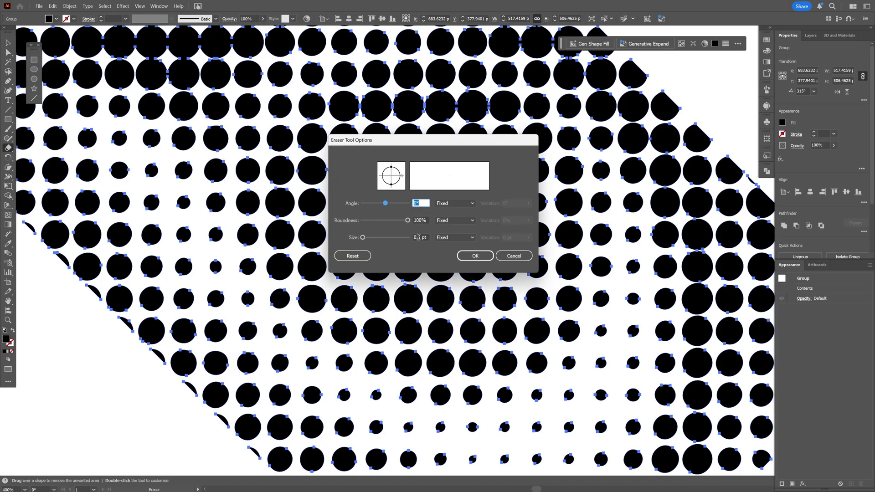
{"action": "left_click_drag", "start_coordinate": [425, 237], "coordinate": [409, 240]}
{"action": "left_click", "coordinate": [469, 258]}
- Erase thin gaps through the middle, right and top-left joins between touching circles
{"action": "scroll", "coordinate": [427, 232], "scroll_direction": "up", "scroll_amount": 6}
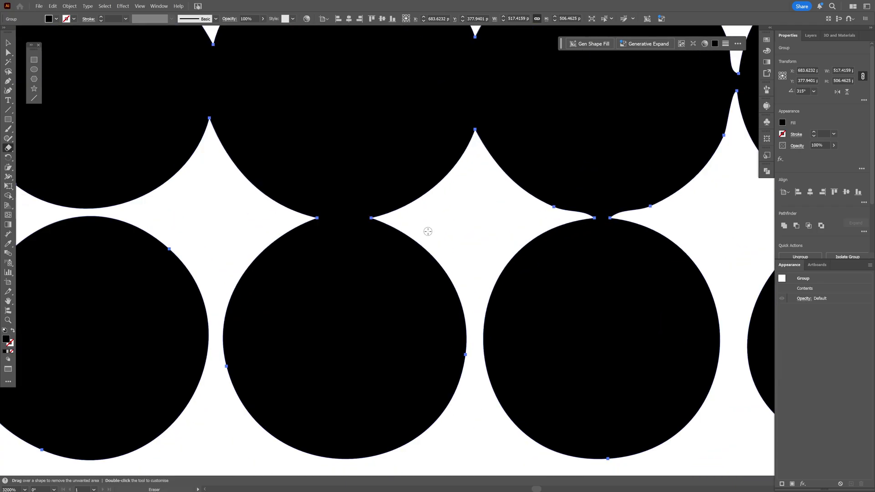
{"action": "left_click_drag", "start_coordinate": [301, 217], "coordinate": [387, 218]}
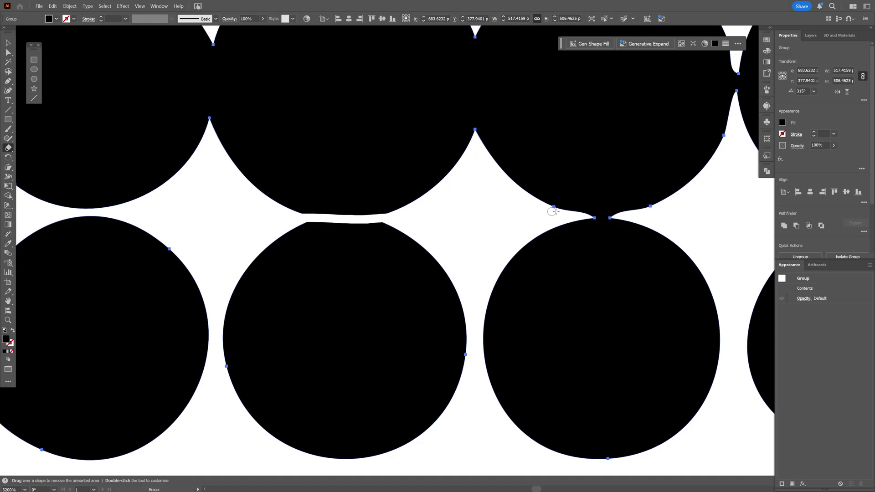
{"action": "left_click_drag", "start_coordinate": [553, 212], "coordinate": [652, 210]}
{"action": "scroll", "coordinate": [670, 217], "scroll_direction": "down", "scroll_amount": 1}
{"action": "left_click_drag", "start_coordinate": [300, 189], "coordinate": [300, 230]}
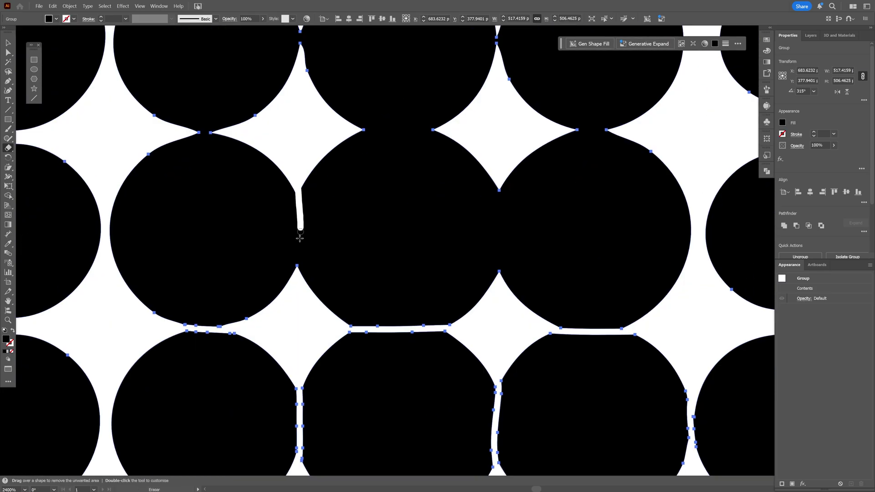
{"action": "scroll", "coordinate": [300, 237], "scroll_direction": "down", "scroll_amount": 3}
{"action": "scroll", "coordinate": [300, 237], "scroll_direction": "up", "scroll_amount": 3}
{"action": "scroll", "coordinate": [467, 246], "scroll_direction": "down", "scroll_amount": 2}
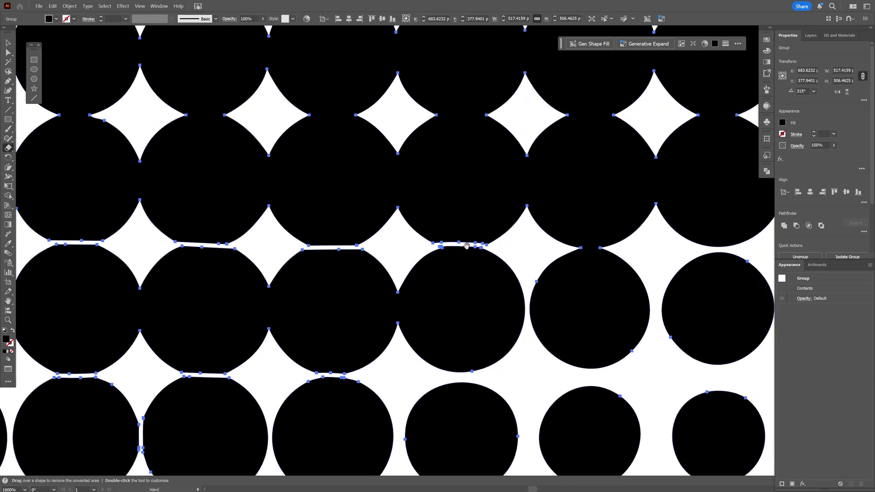
{"action": "scroll", "coordinate": [466, 246], "scroll_direction": "down", "scroll_amount": 5}
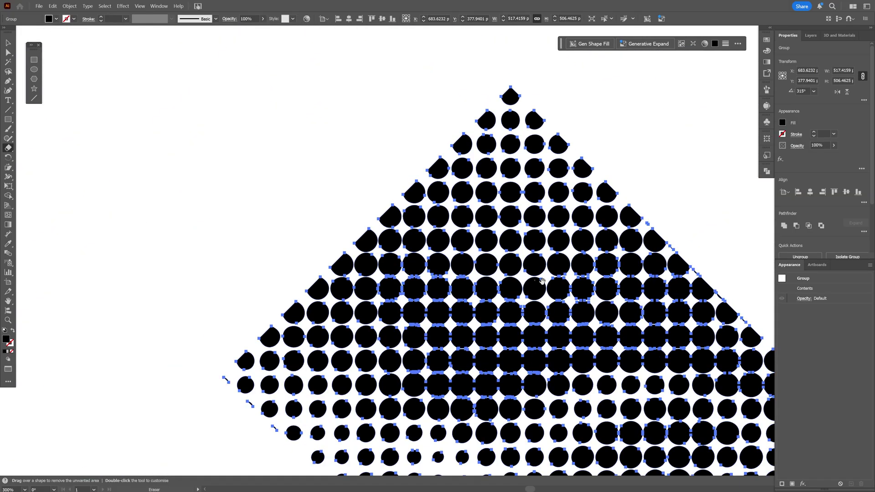
{"action": "scroll", "coordinate": [542, 280], "scroll_direction": "up", "scroll_amount": 5}
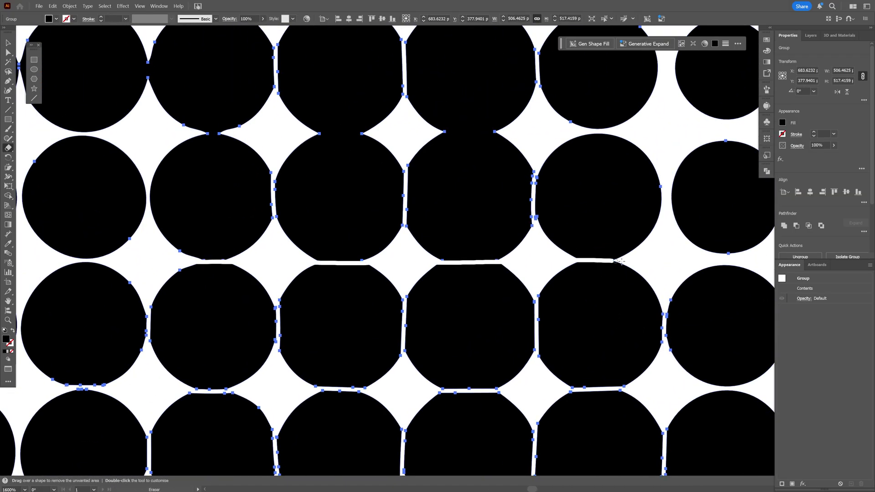
{"action": "left_click_drag", "start_coordinate": [141, 234], "coordinate": [557, 222]}
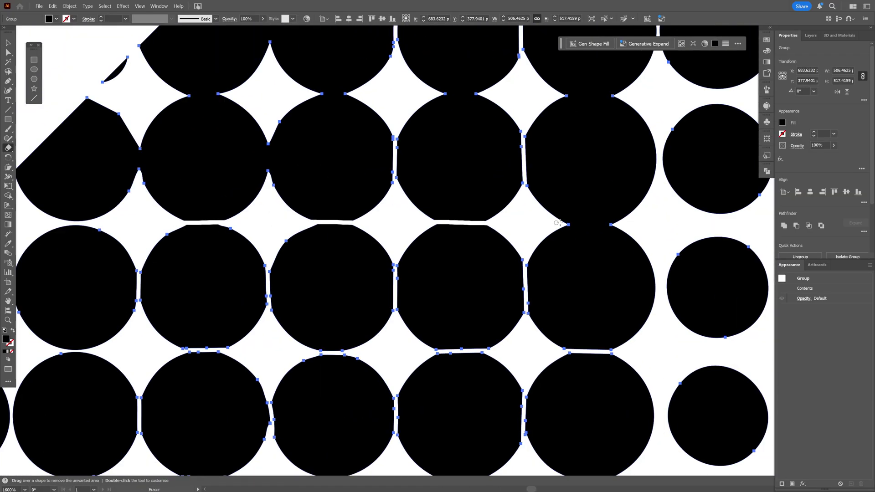
{"action": "scroll", "coordinate": [557, 222], "scroll_direction": "down", "scroll_amount": 5}
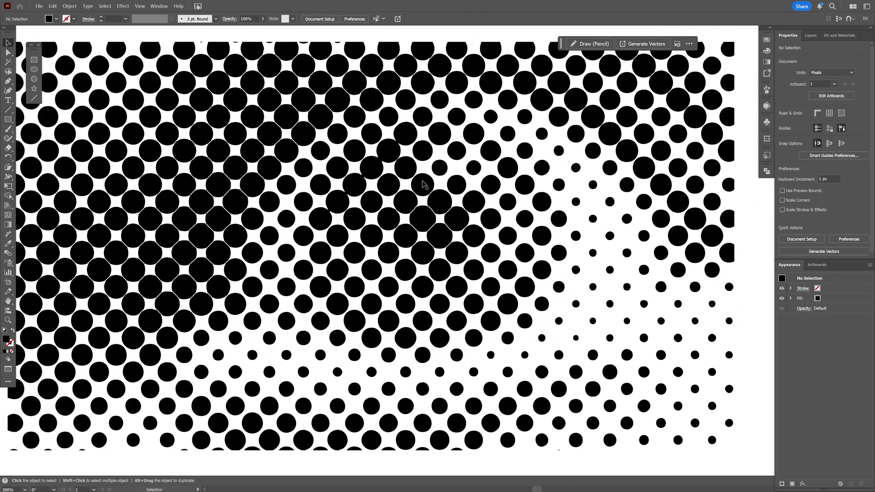
{"action": "scroll", "coordinate": [240, 228], "scroll_direction": "up", "scroll_amount": 4}
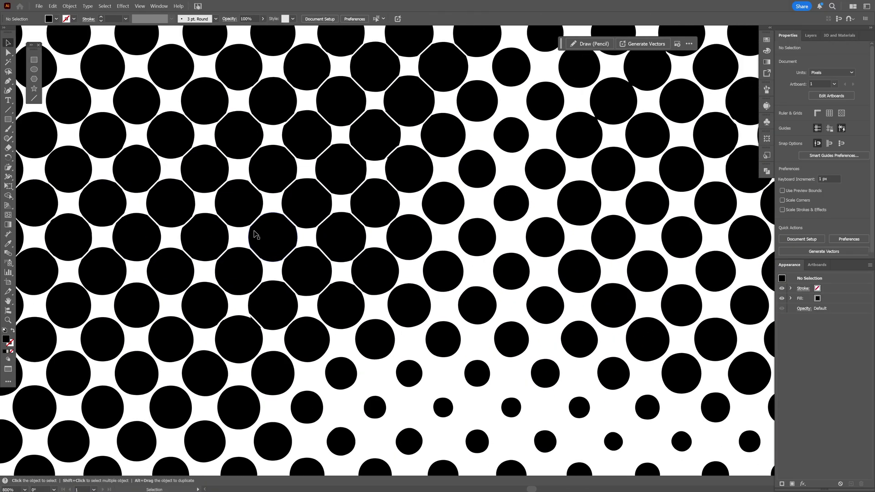
{"action": "scroll", "coordinate": [256, 234], "scroll_direction": "down", "scroll_amount": 4}
{"action": "key", "text": "ctrl+a"}
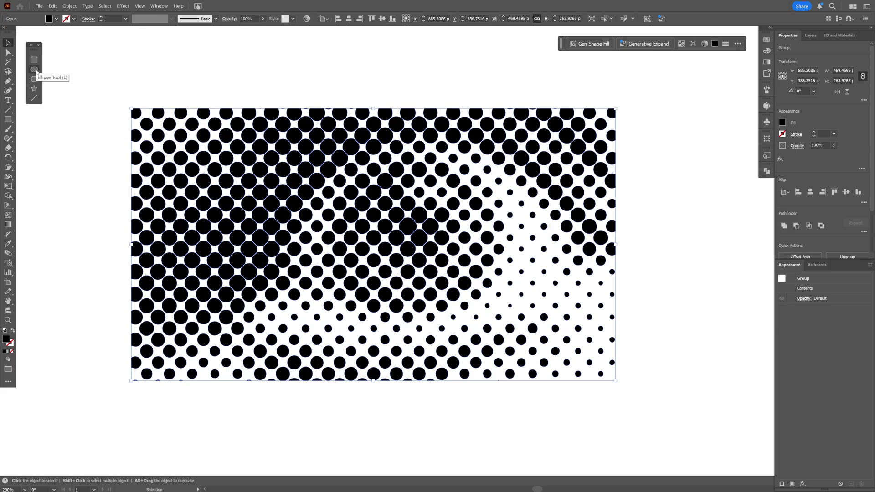
- Draw a black star to the right of the dot pattern
{"action": "left_click", "coordinate": [34, 88]}
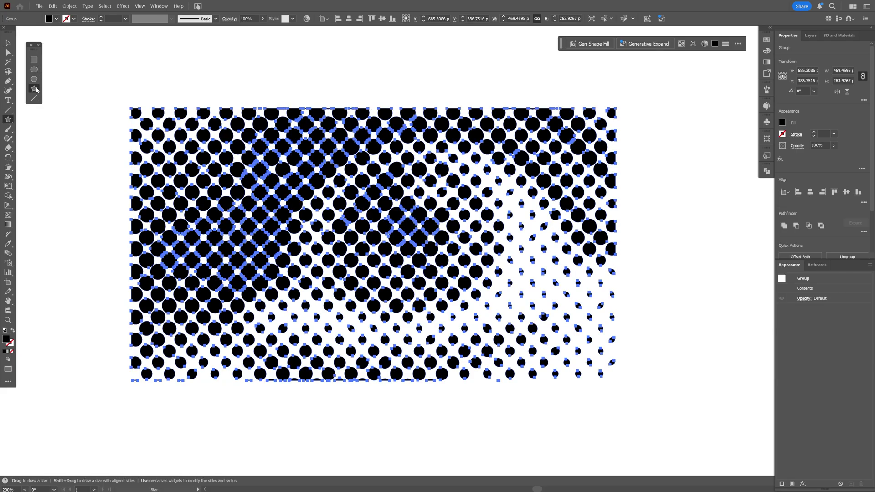
{"action": "scroll", "coordinate": [656, 199], "scroll_direction": "right", "scroll_amount": 3}
{"action": "left_click_drag", "start_coordinate": [647, 233], "coordinate": [699, 274]}
- Widen the star's inner radius for fatter points and expand it into a plain path
{"action": "key", "text": "v"}
{"action": "key", "text": "ctrl+equal"}
{"action": "left_click_drag", "start_coordinate": [482, 248], "coordinate": [469, 252]}
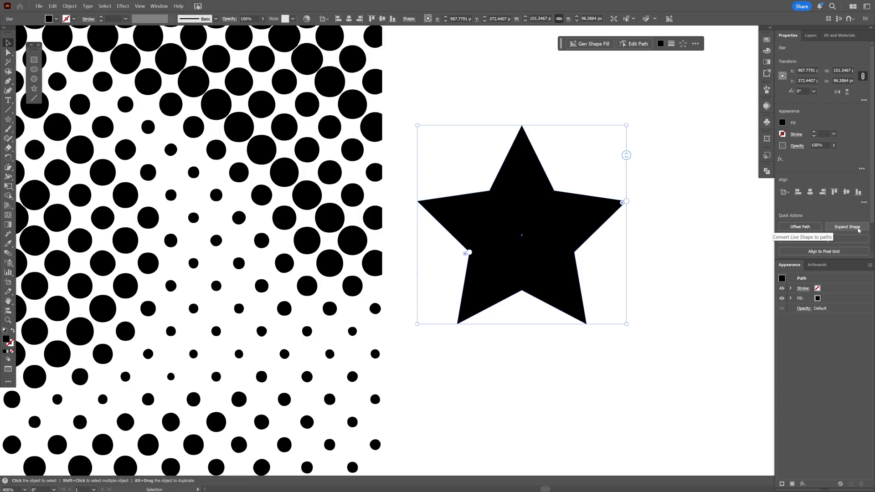
{"action": "left_click", "coordinate": [847, 227]}
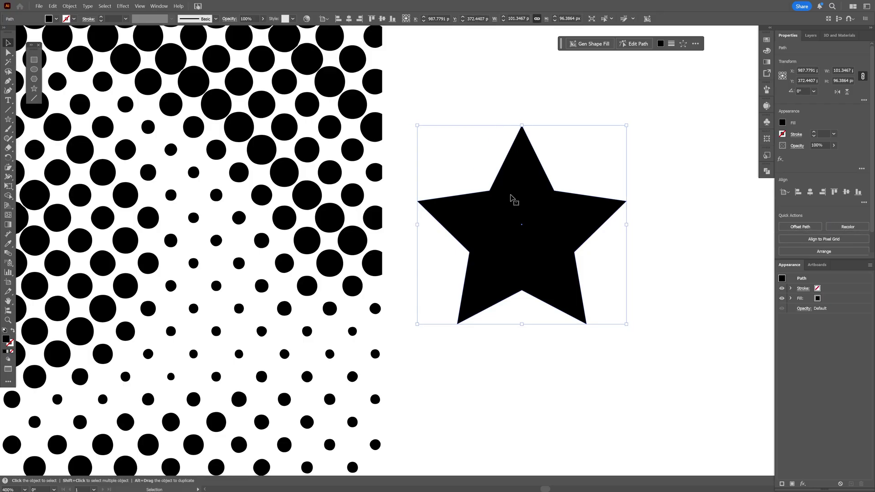
- Bring the star to the front of the stacking order
{"action": "right_click", "coordinate": [509, 195]}
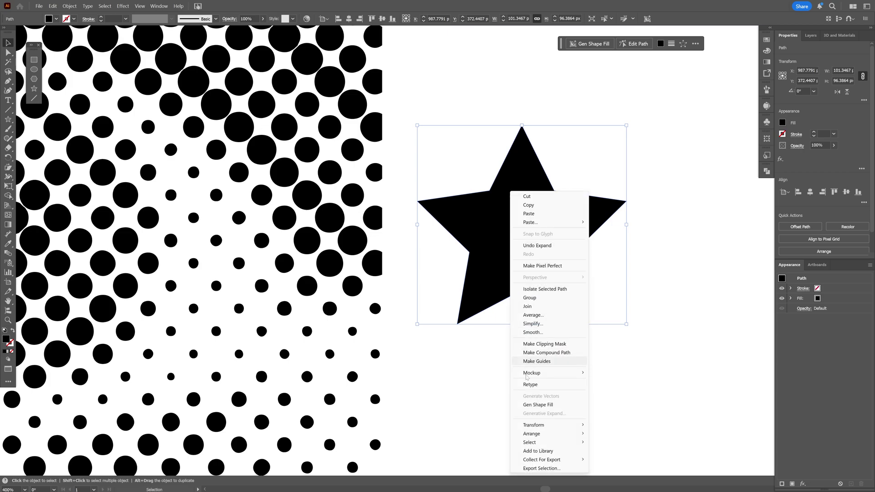
{"action": "mouse_move", "coordinate": [543, 434]}
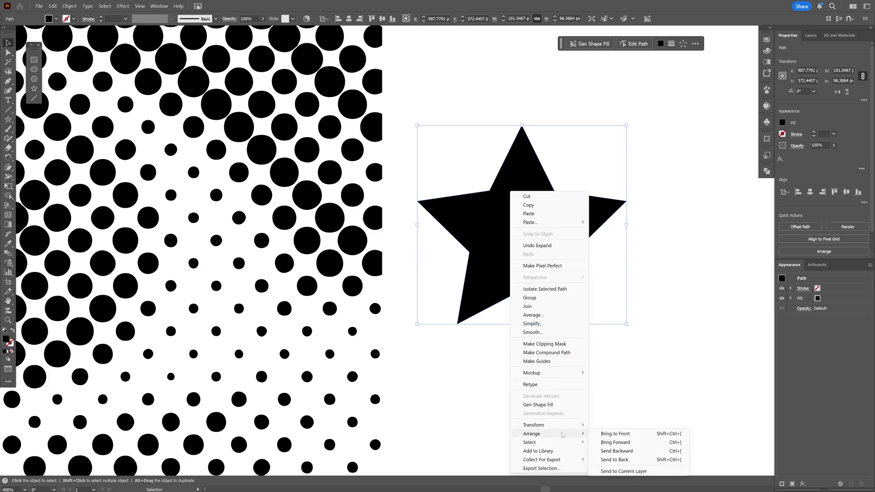
{"action": "left_click", "coordinate": [639, 435]}
- Marquee-select the star with all the halftone dots, spanning about 588 × 264 px
{"action": "scroll", "coordinate": [549, 271], "scroll_direction": "left", "scroll_amount": 1}
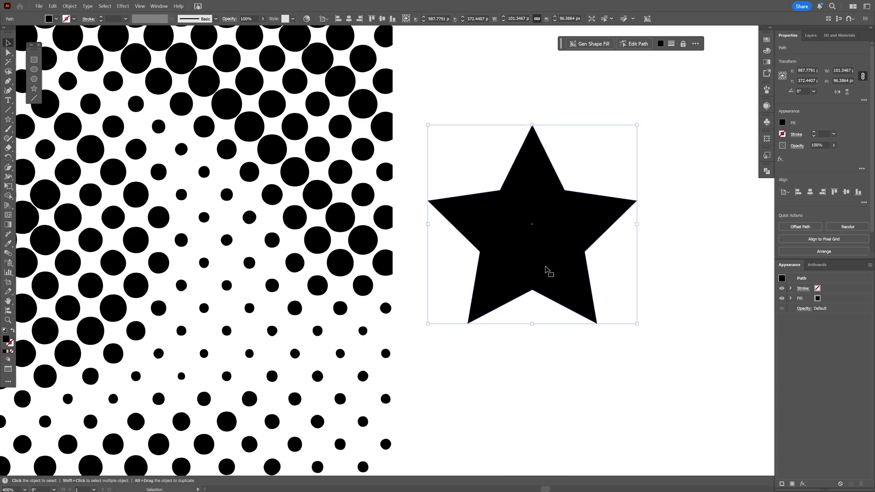
{"action": "left_click", "coordinate": [546, 267]}
{"action": "left_click_drag", "start_coordinate": [685, 319], "coordinate": [310, 158]}
{"action": "key", "text": "ctrl+minus"}
{"action": "key", "text": "ctrl+minus"}
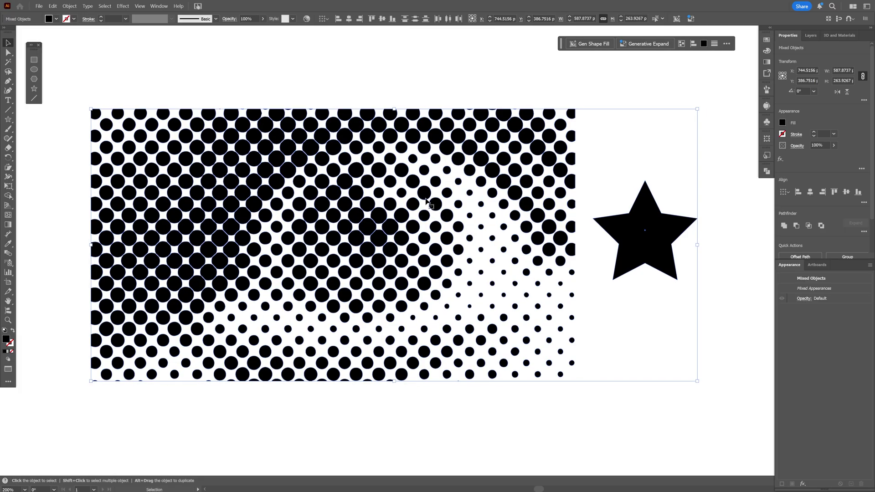
- Run the replaceItems script from File > Scripts
{"action": "left_click", "coordinate": [40, 7]}
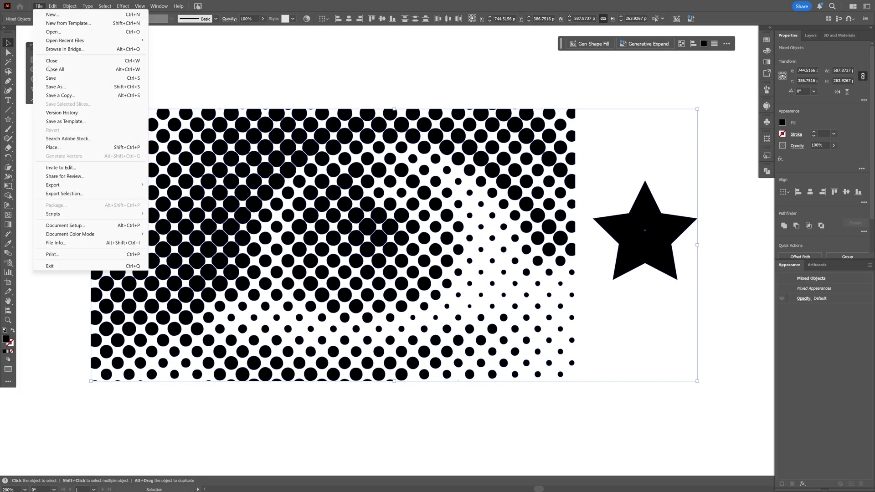
{"action": "mouse_move", "coordinate": [78, 214]}
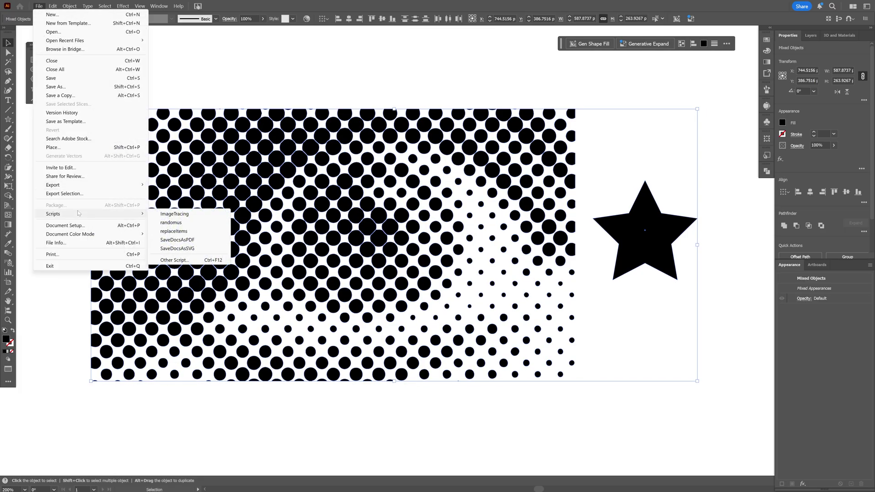
{"action": "left_click", "coordinate": [194, 233]}
- Enable Fit to element size, confirm the replacement with stars, and zoom out to view the pattern
{"action": "left_click", "coordinate": [463, 196]}
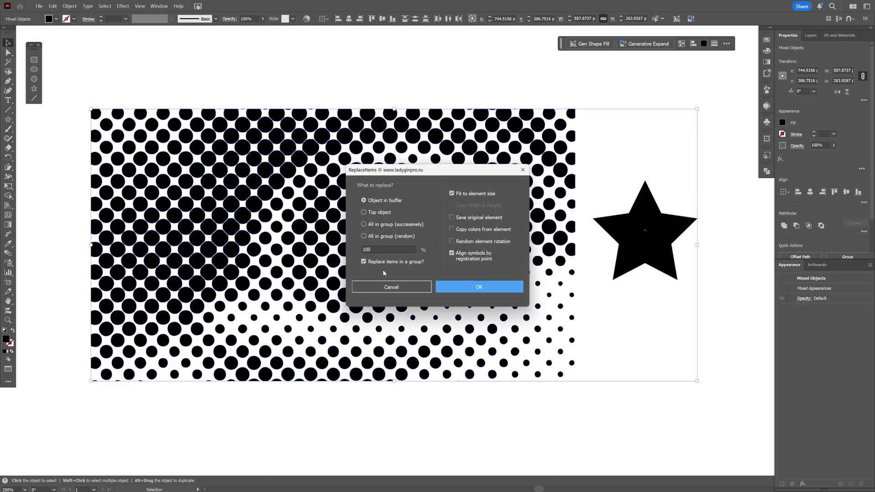
{"action": "left_click", "coordinate": [460, 288]}
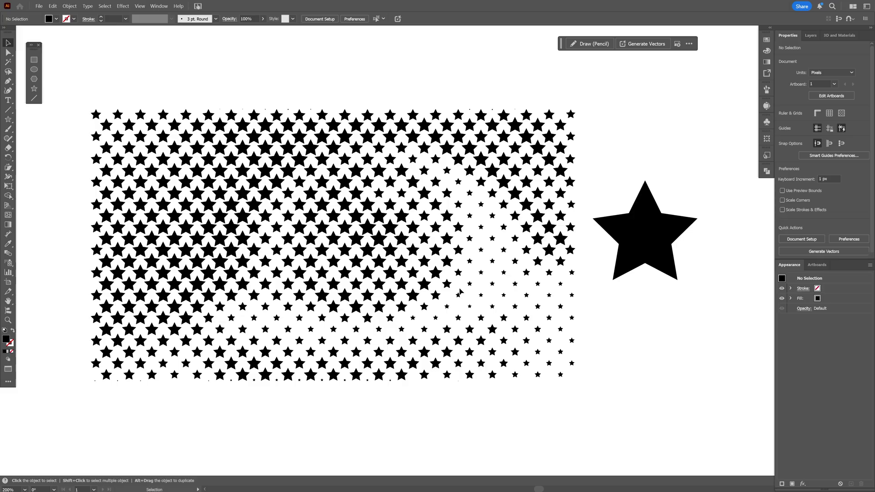
{"action": "key", "text": "ctrl+minus"}
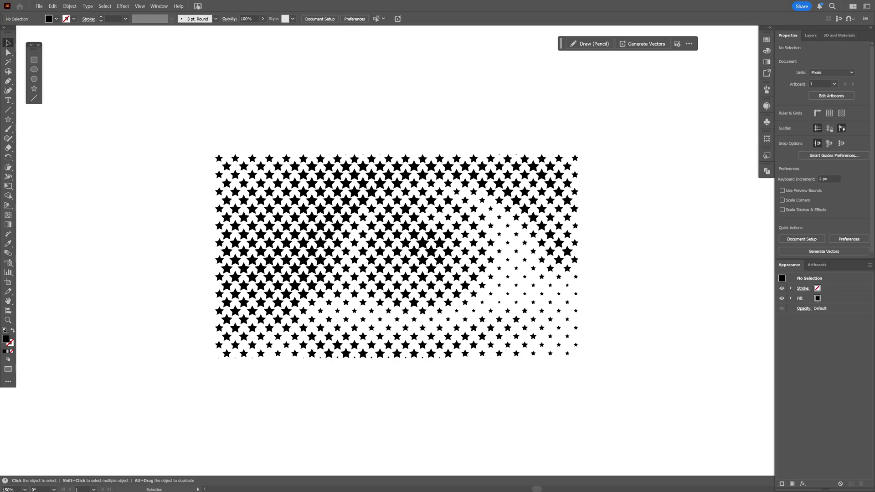